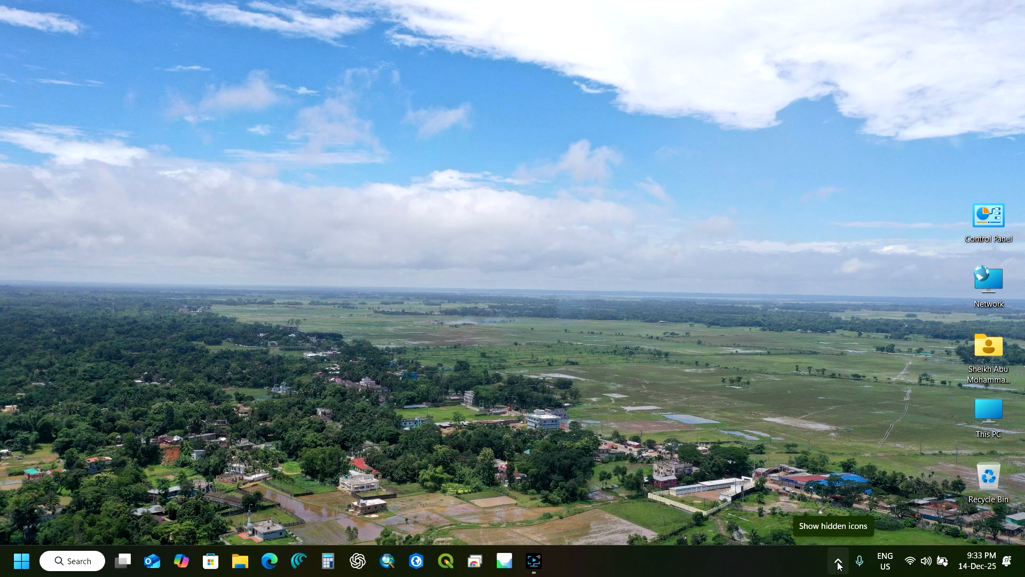
# Step: Open Windows Security and go to the protection history of Virus & threat protection
pyautogui.click(839, 566)
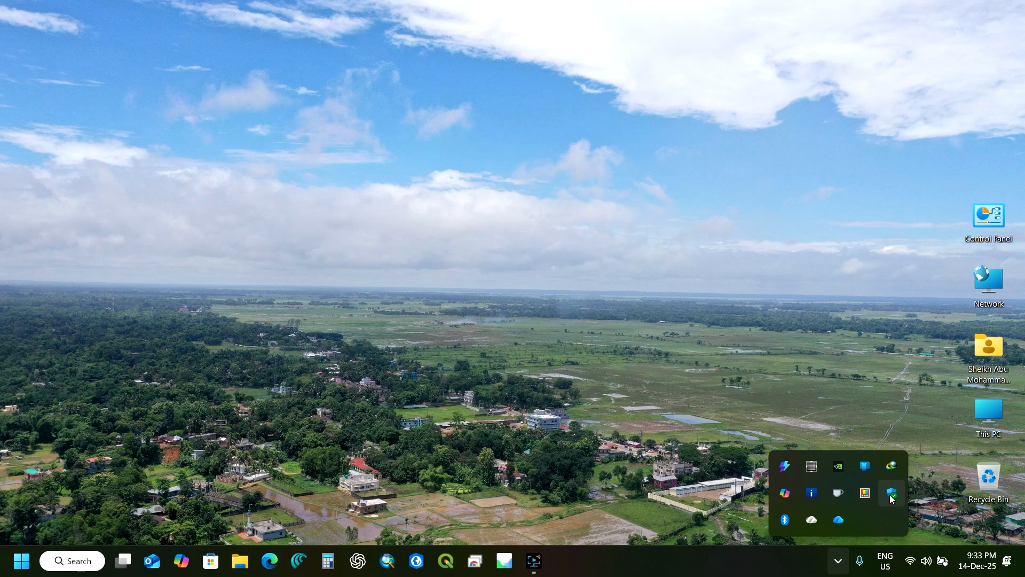
pyautogui.click(893, 493)
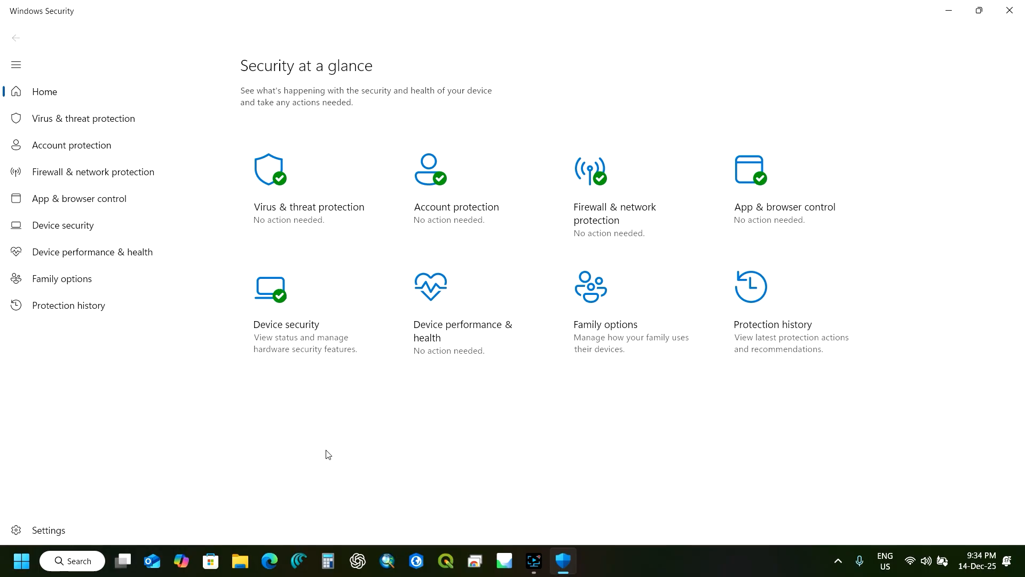
pyautogui.click(304, 208)
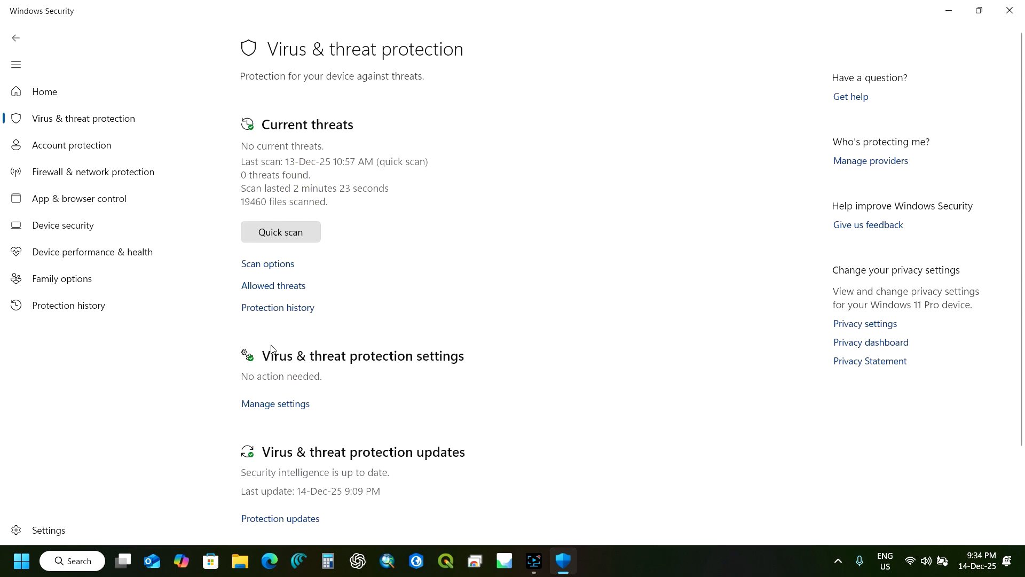
pyautogui.click(281, 310)
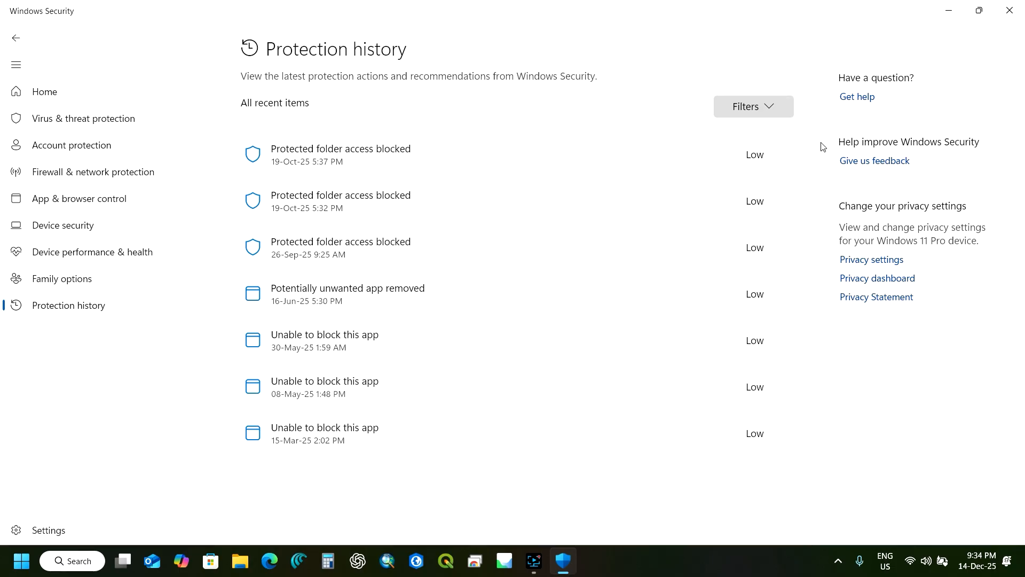
# Step: Filter the protection history by quarantined items, allowed items and removed items
pyautogui.click(758, 106)
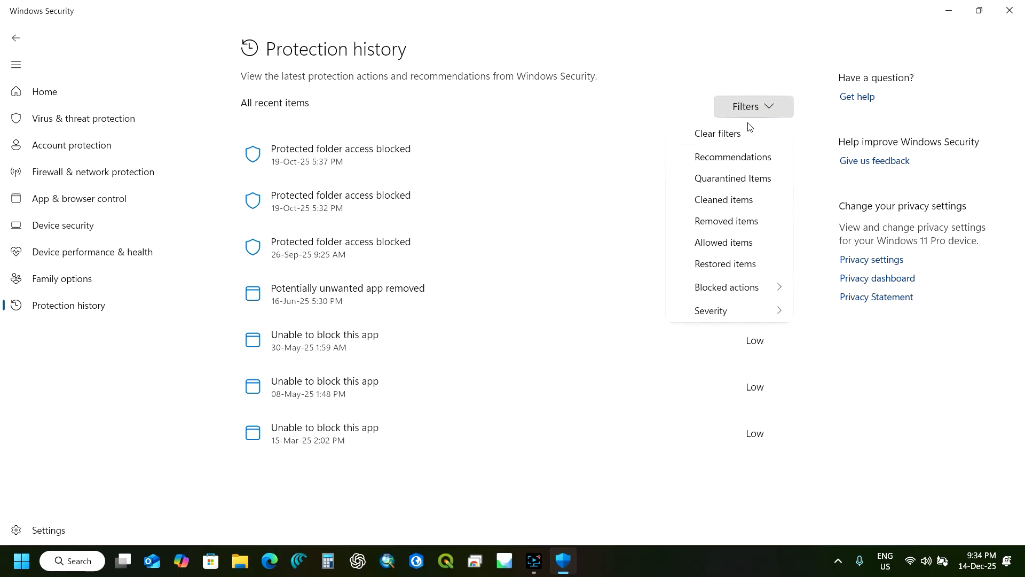
pyautogui.click(740, 182)
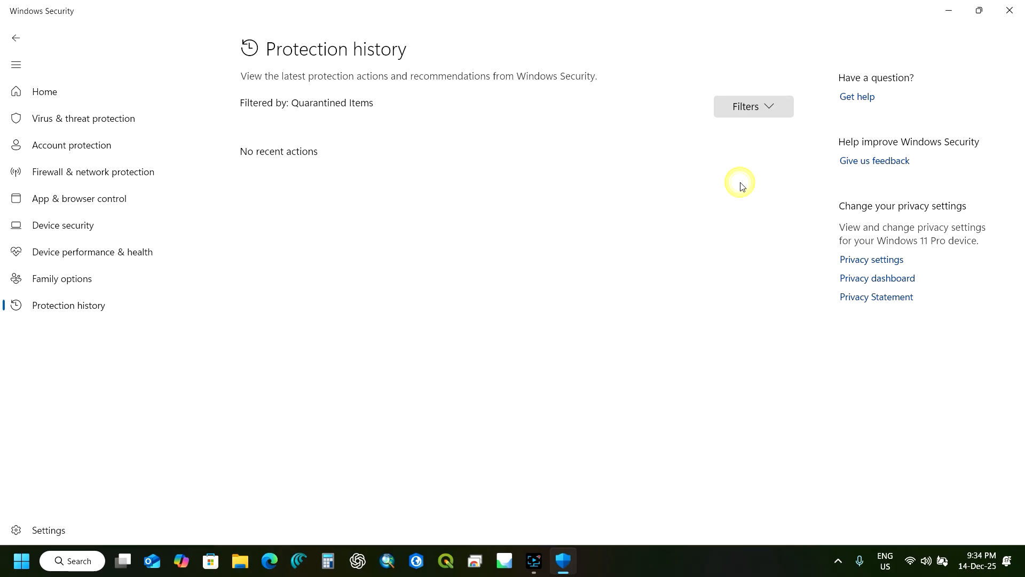
pyautogui.click(773, 112)
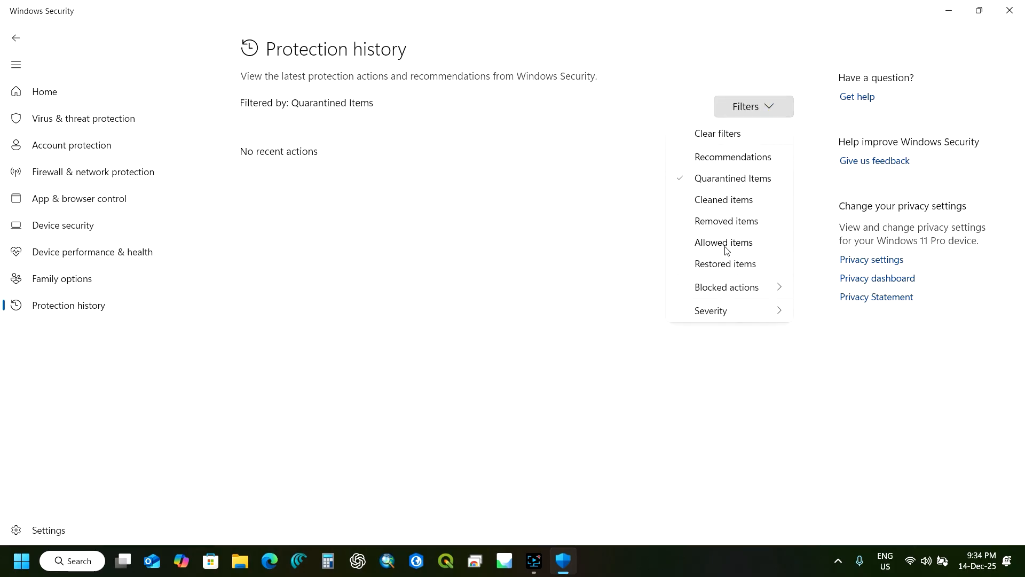
pyautogui.click(725, 244)
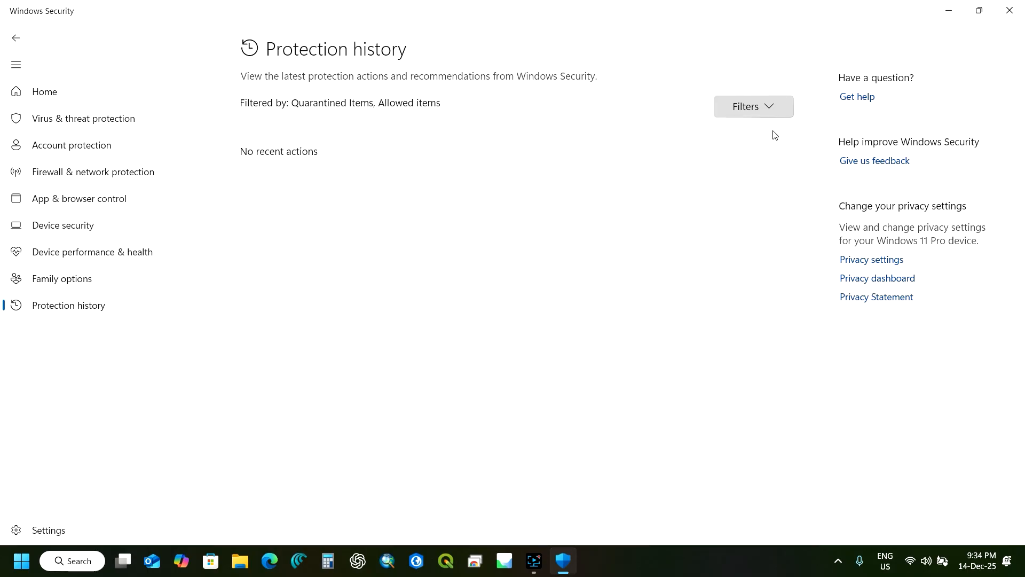
pyautogui.click(780, 118)
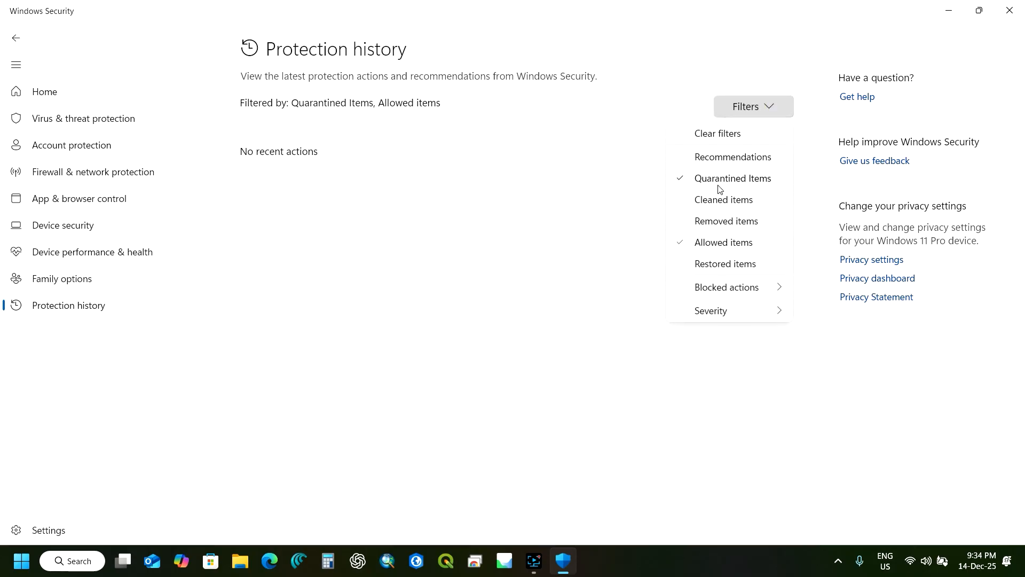
pyautogui.click(714, 225)
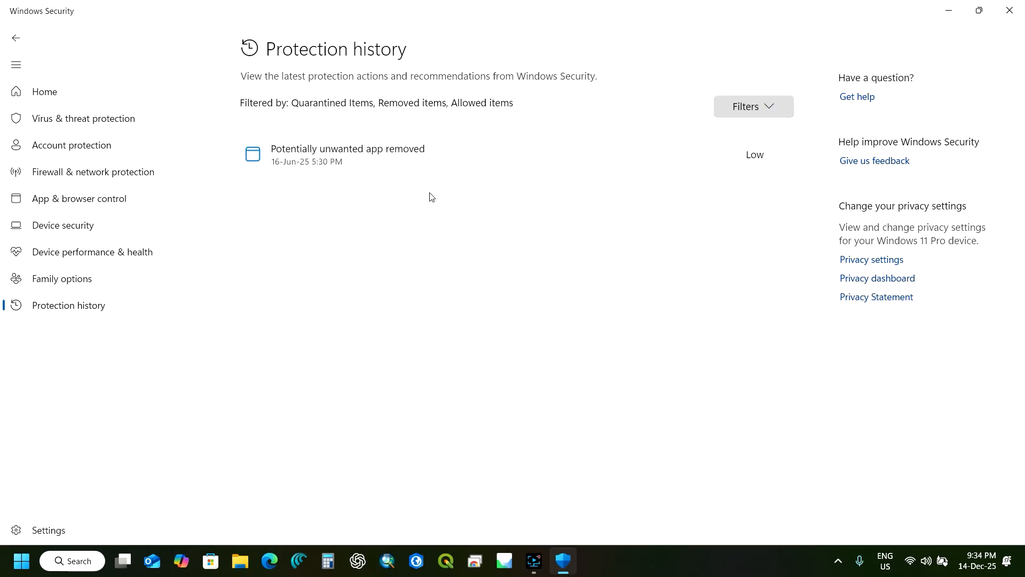
# Step: Examine the details and available actions of the removed potentially unwanted app entry, then collapse it
pyautogui.click(453, 163)
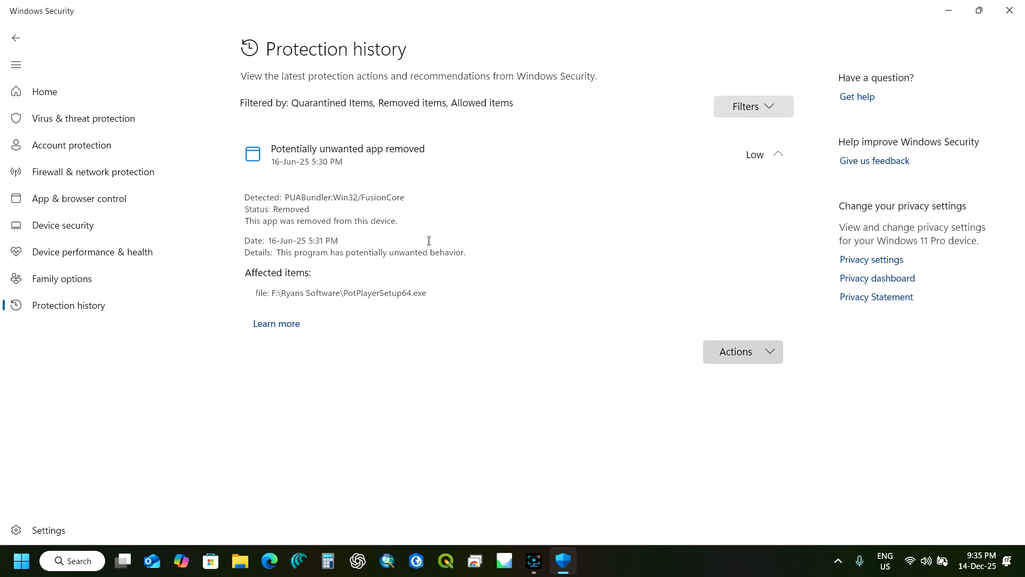
pyautogui.click(742, 355)
pyautogui.click(774, 349)
pyautogui.click(780, 155)
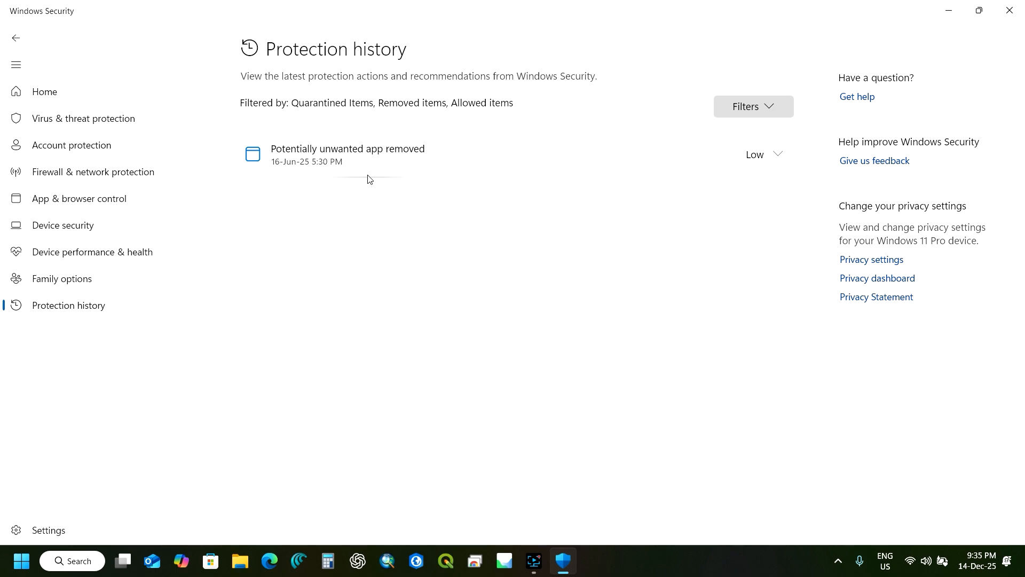
# Step: Return to the Virus & threat protection overview, look through its sections and close Windows Security
pyautogui.click(16, 40)
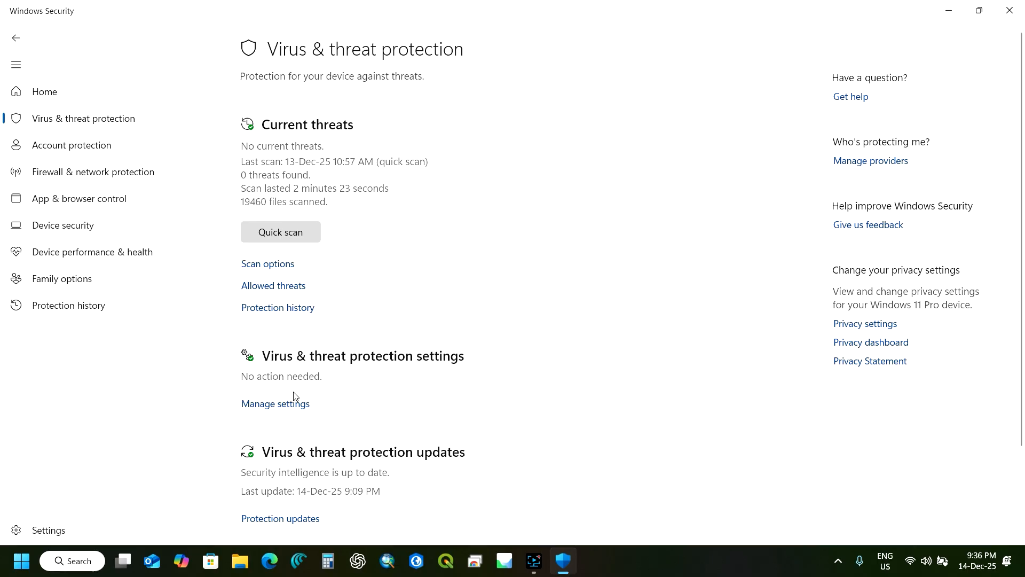
pyautogui.scroll(-2, 292, 399)
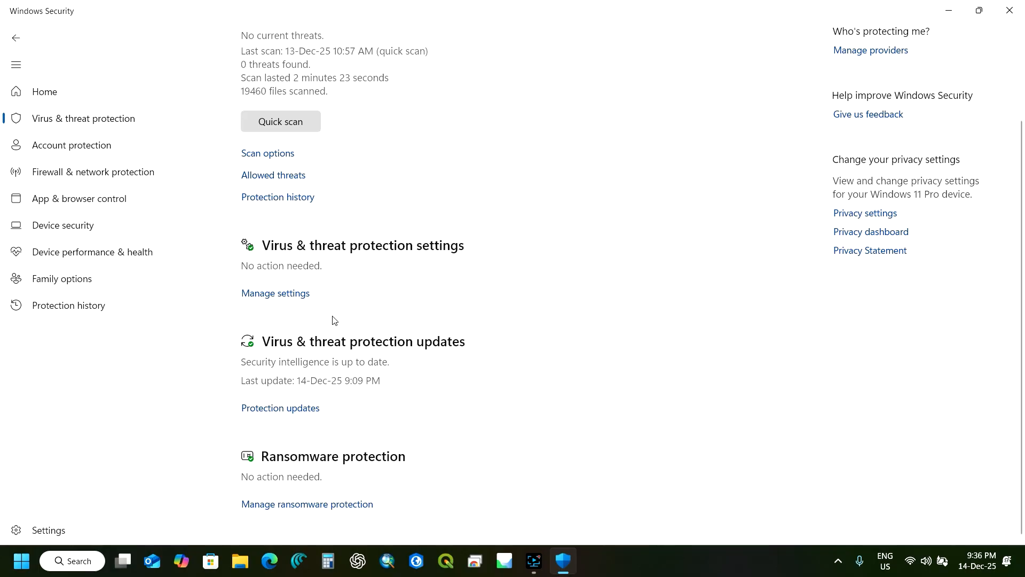
pyautogui.scroll(2, 333, 320)
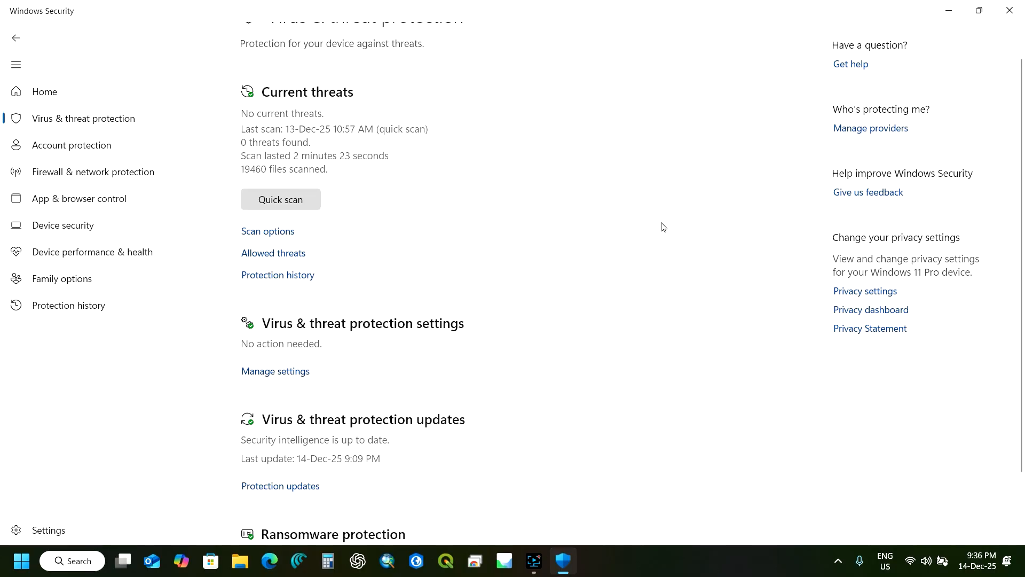
pyautogui.click(1009, 10)
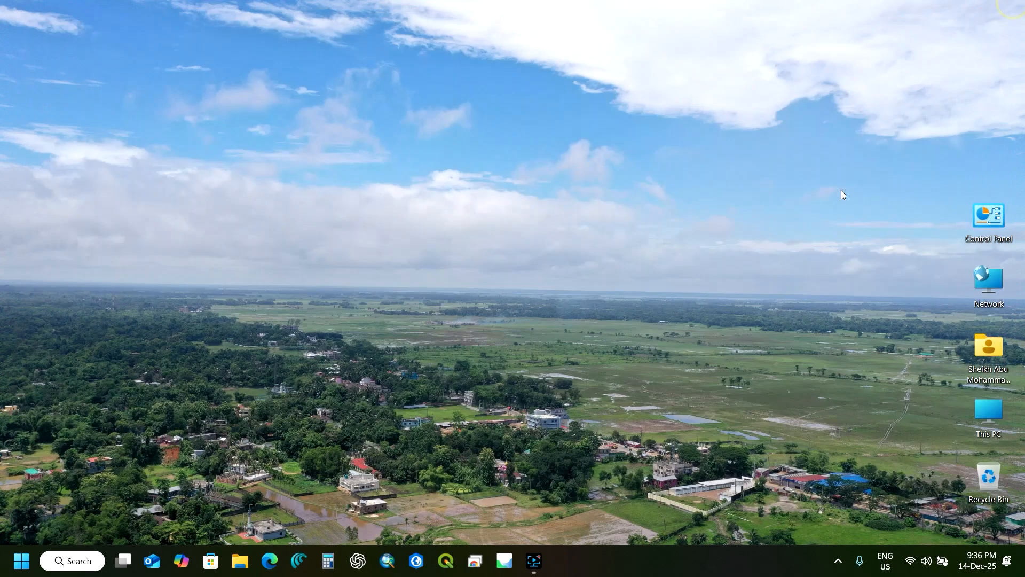
# Step: Reopen Windows Security and open the management page for the Virus & threat protection settings
pyautogui.click(838, 560)
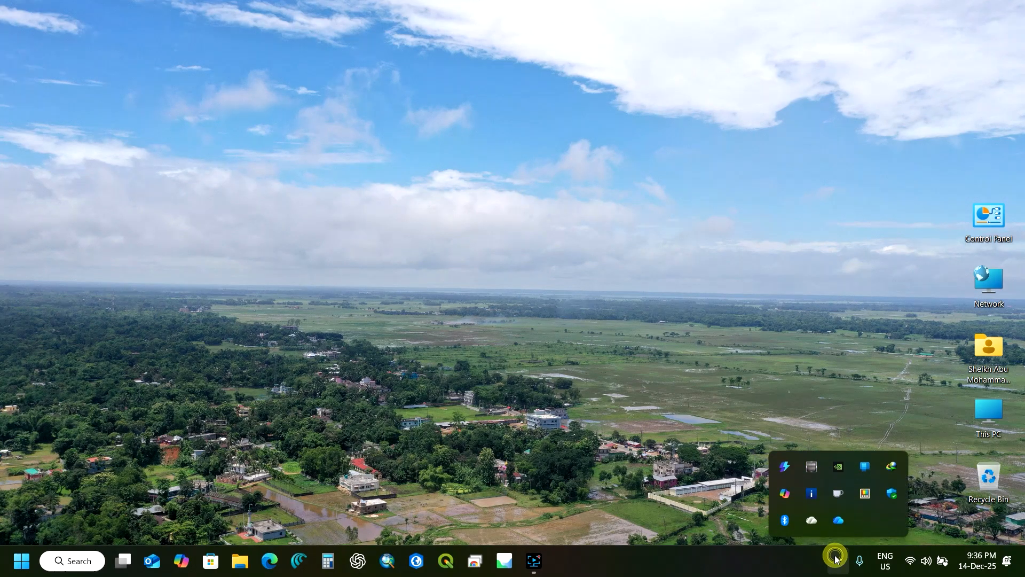
pyautogui.click(891, 491)
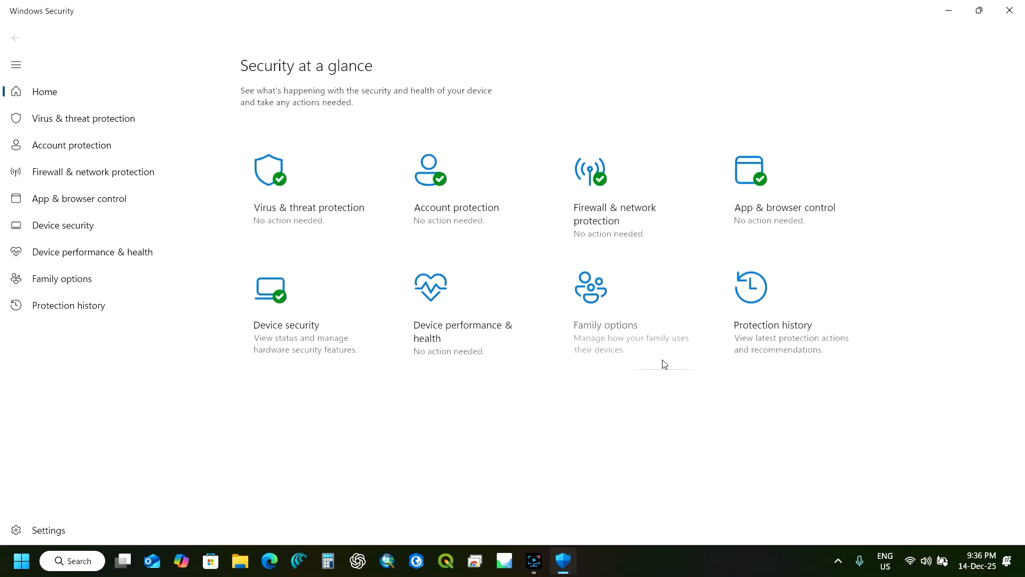
pyautogui.click(329, 215)
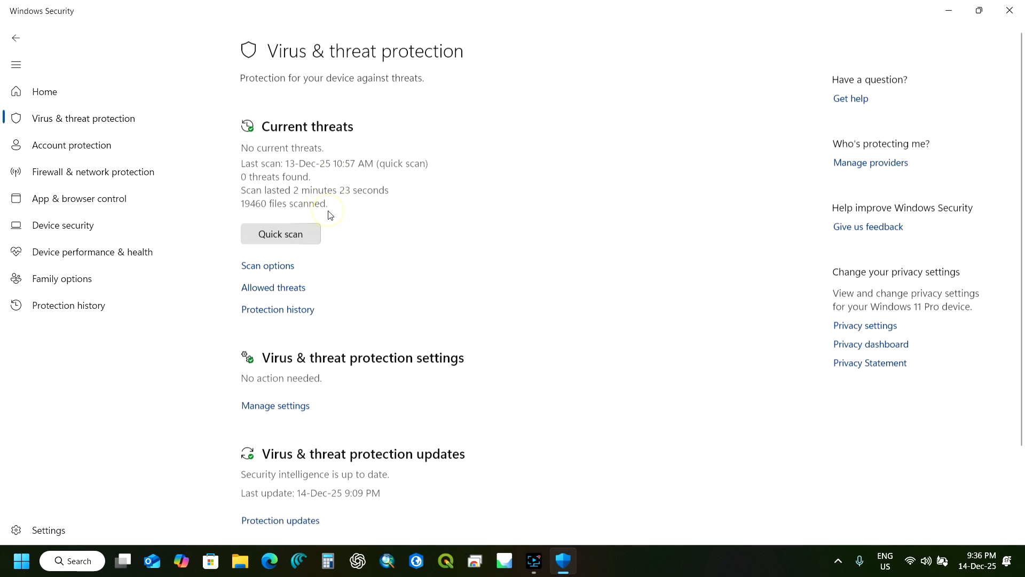
pyautogui.scroll(-2, 493, 256)
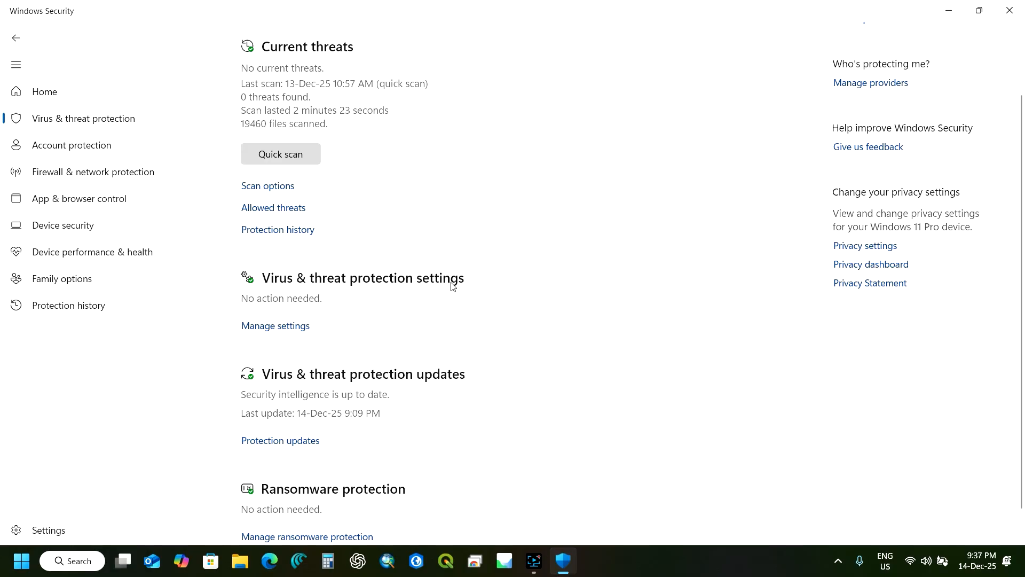
pyautogui.scroll(-1, 451, 287)
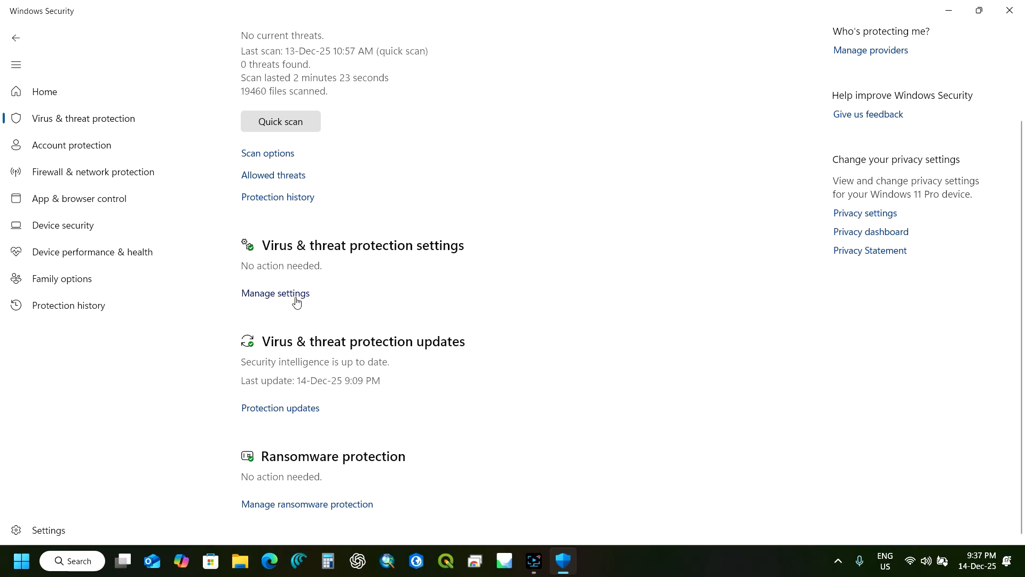
pyautogui.click(291, 297)
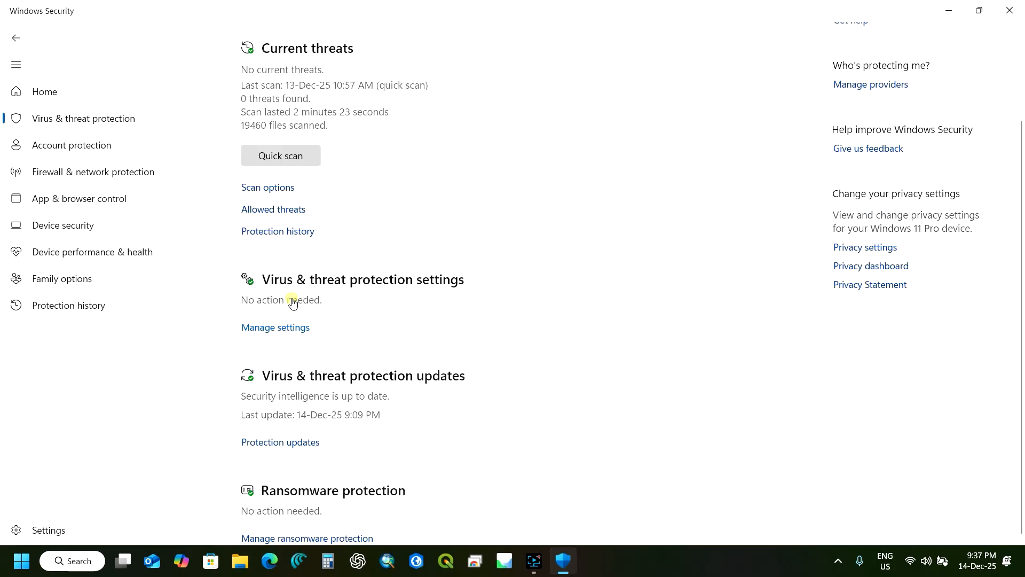
# Step: Review the Microsoft Defender Antivirus protection settings and open the list for adding or removing exclusions
pyautogui.scroll(-2, 314, 288)
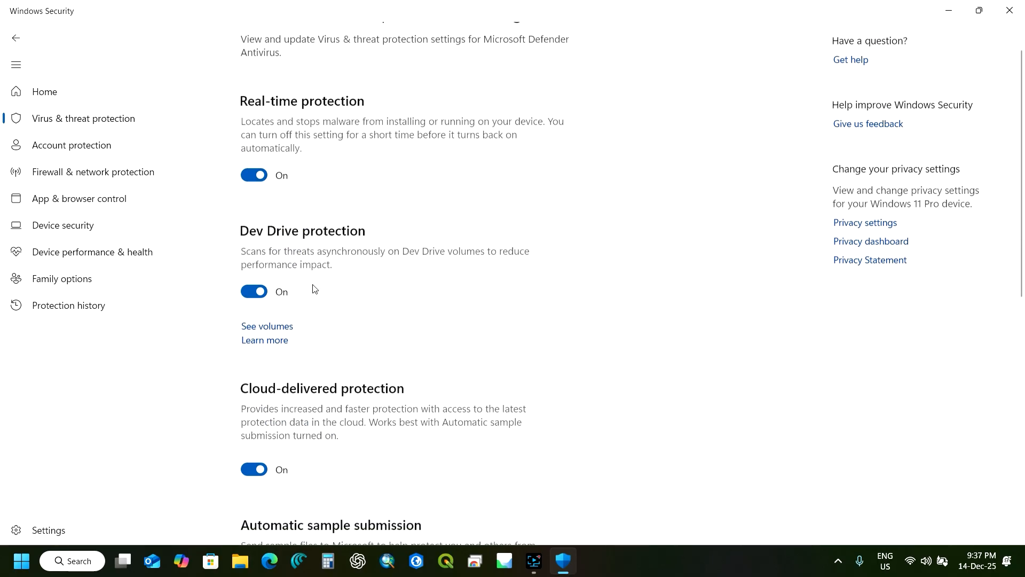
pyautogui.scroll(2, 291, 289)
pyautogui.scroll(-1, 298, 214)
pyautogui.scroll(-8, 298, 215)
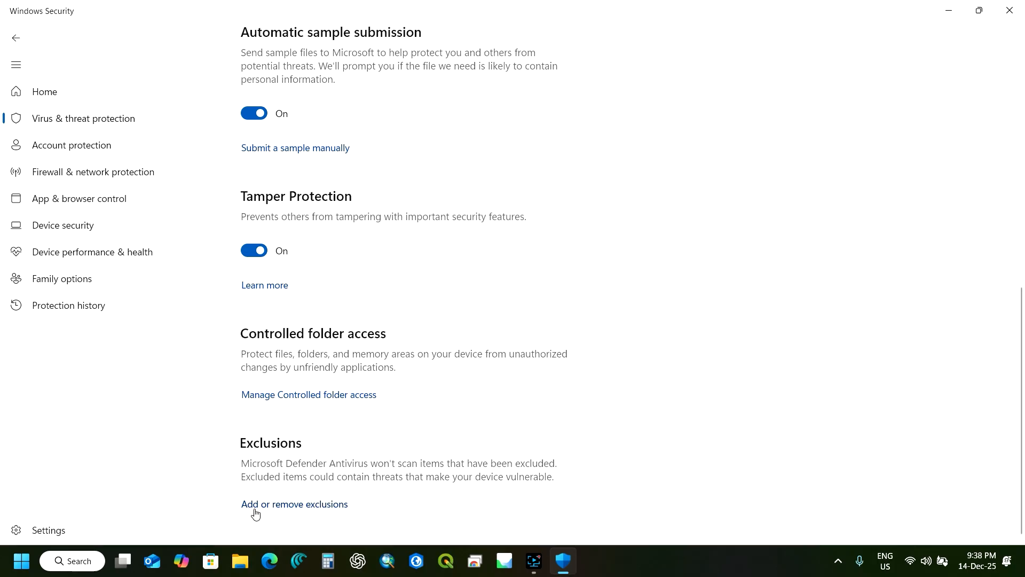
pyautogui.click(325, 506)
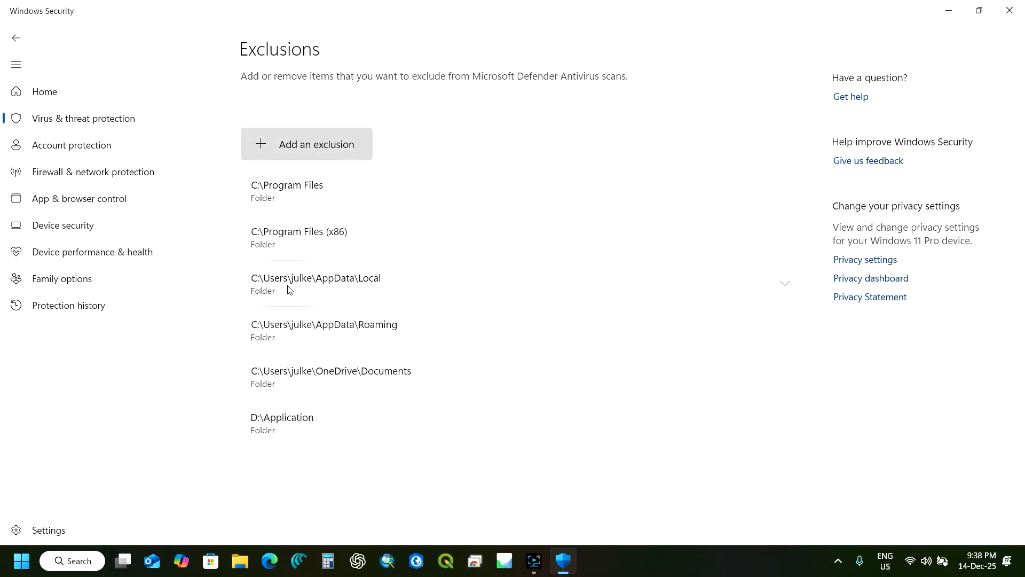
pyautogui.click(307, 155)
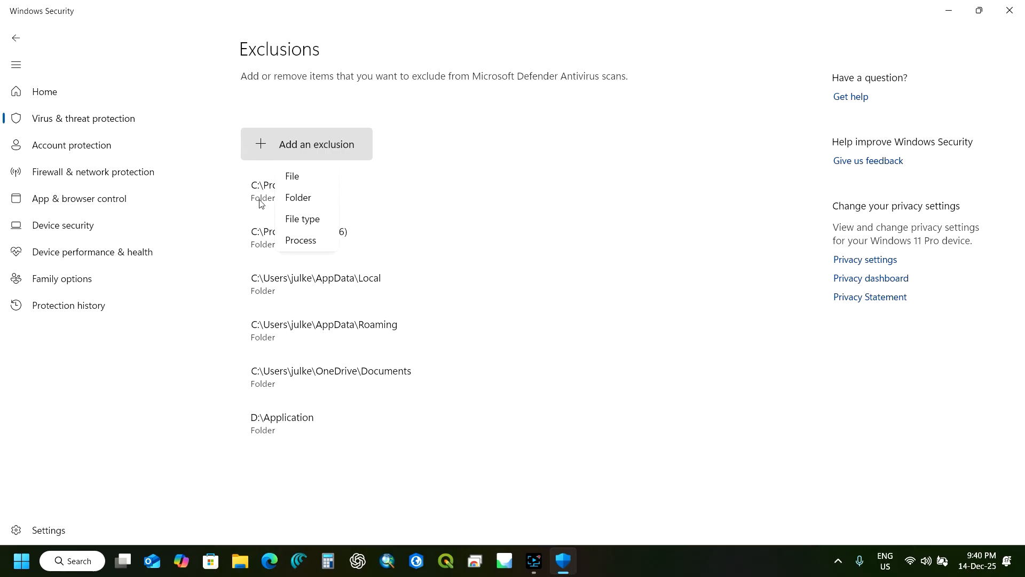
pyautogui.click(302, 202)
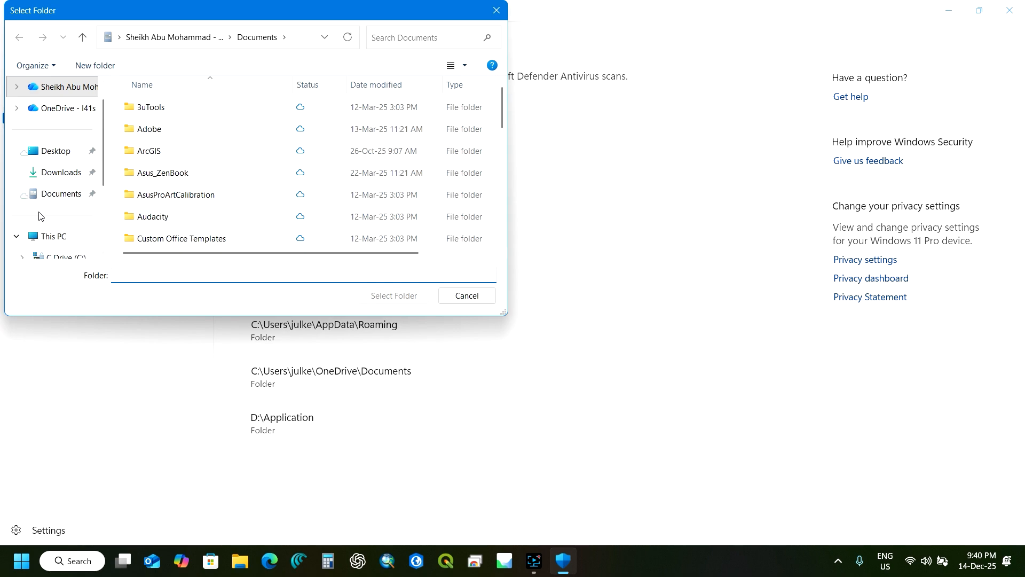
pyautogui.scroll(-2, 38, 216)
pyautogui.click(74, 155)
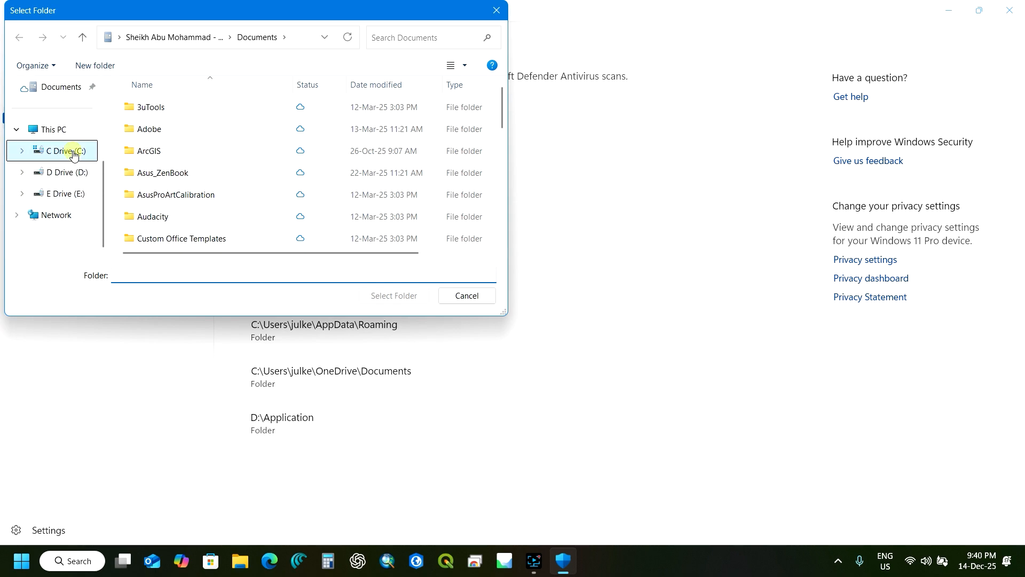
pyautogui.scroll(-1, 195, 123)
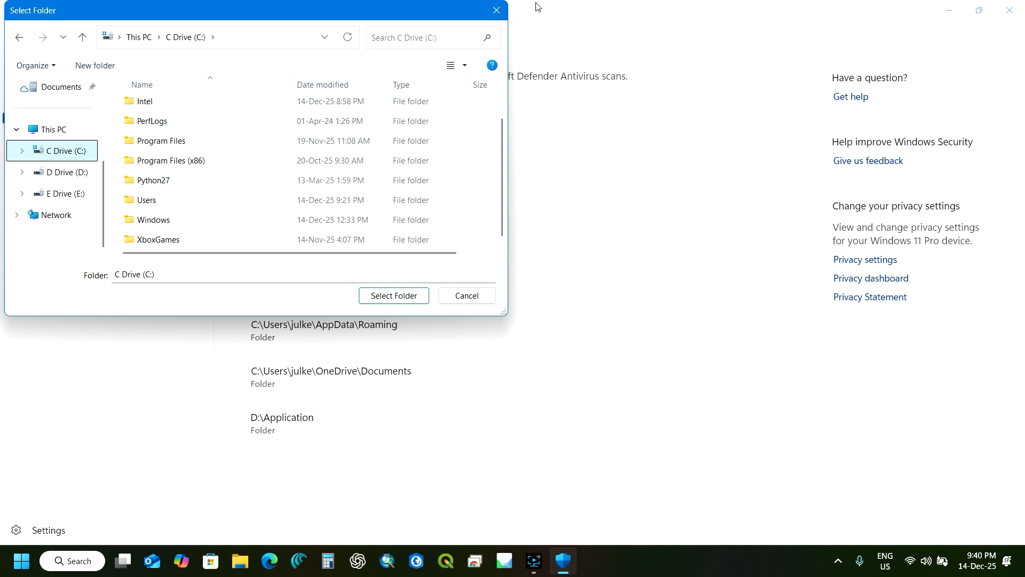
pyautogui.click(496, 11)
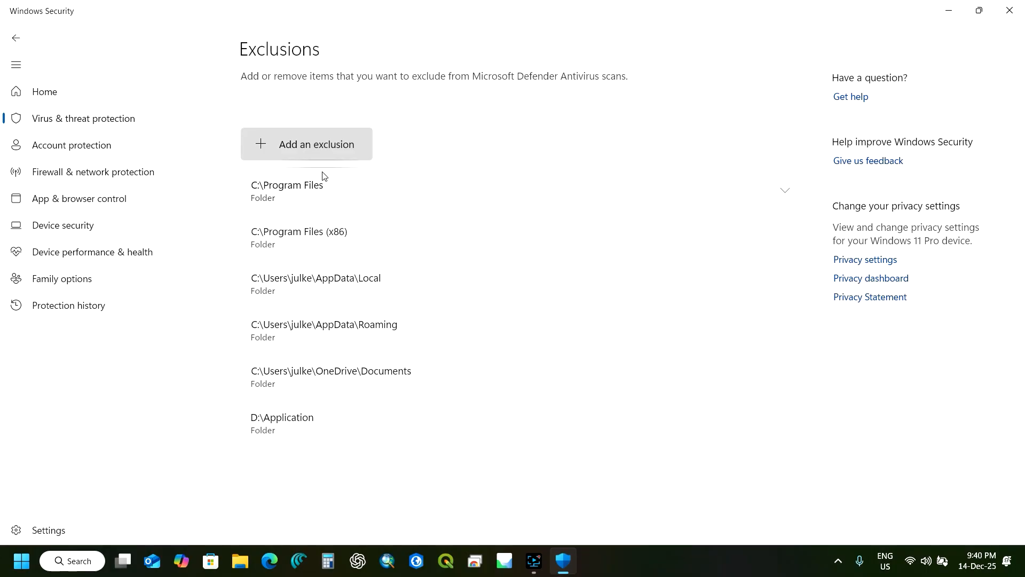
# Step: Start adding a folder exclusion and browse to the contents of the C Drive (C:) in the folder picker
pyautogui.click(319, 145)
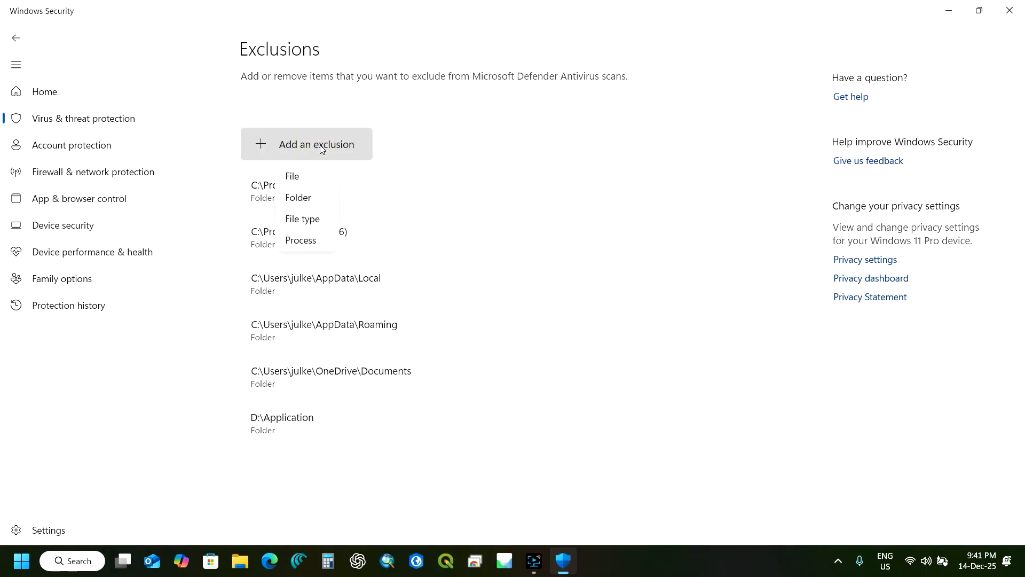
pyautogui.click(312, 196)
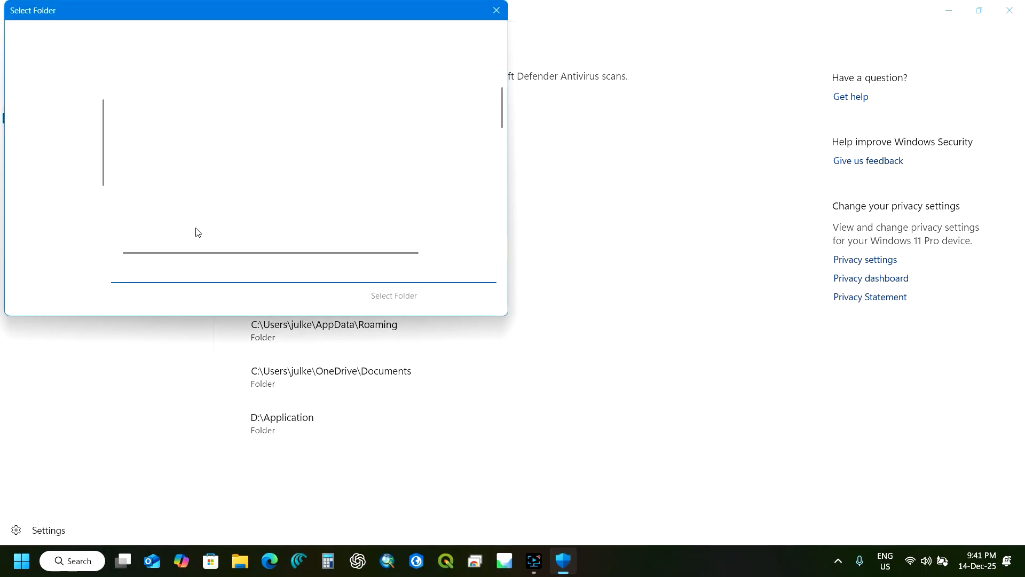
pyautogui.scroll(-3, 197, 184)
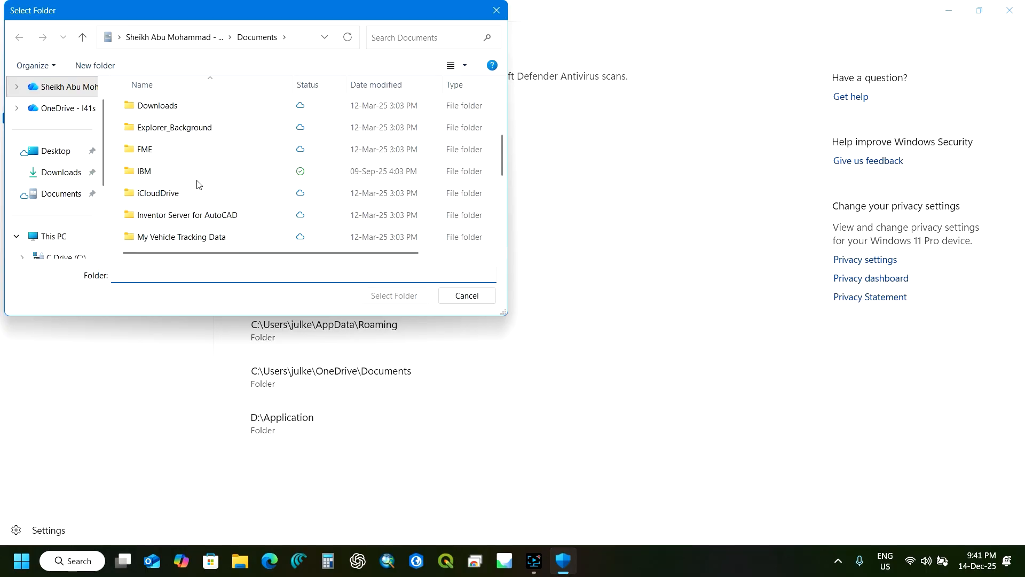
pyautogui.scroll(-2, 198, 184)
pyautogui.scroll(1, 197, 184)
pyautogui.scroll(-2, 55, 245)
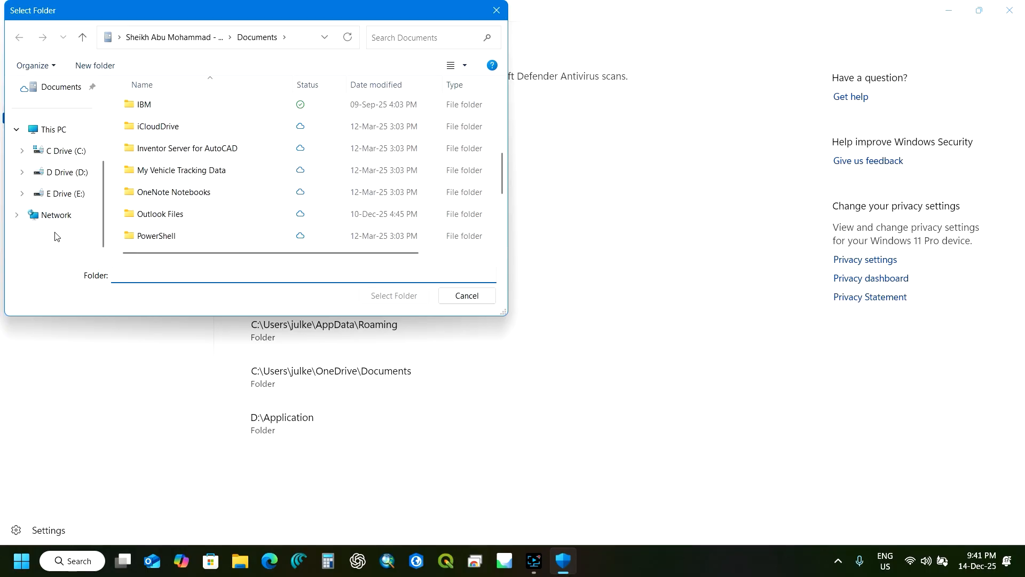
pyautogui.click(66, 151)
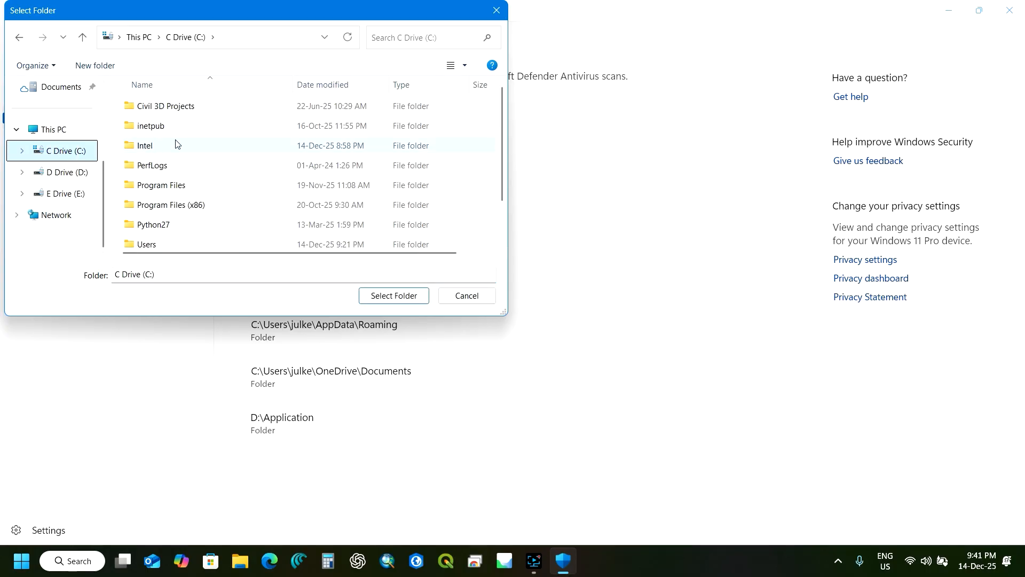
pyautogui.scroll(-1, 176, 144)
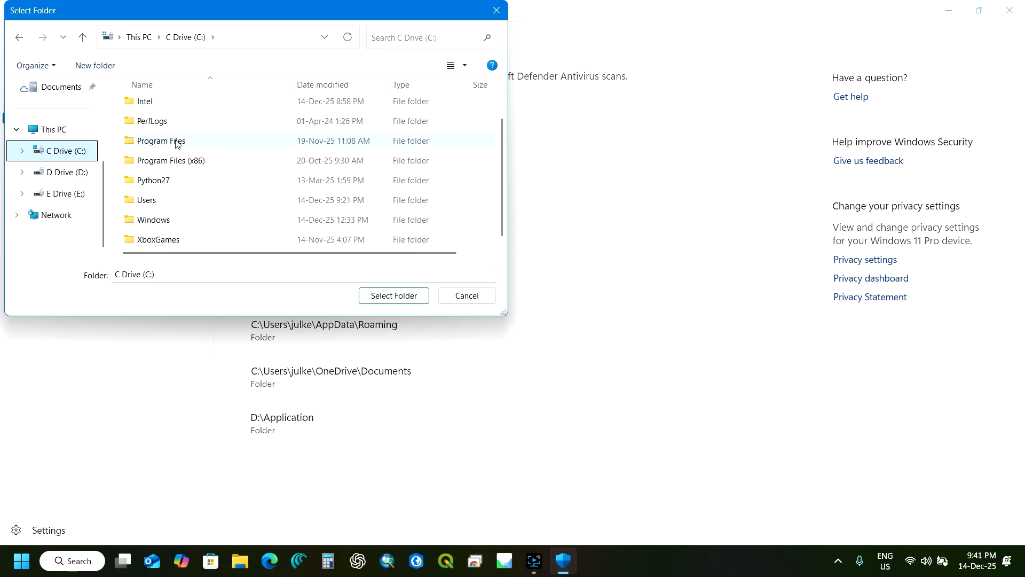
# Step: Open the current user's profile folder inside the Users folder on the C drive
pyautogui.click(151, 207)
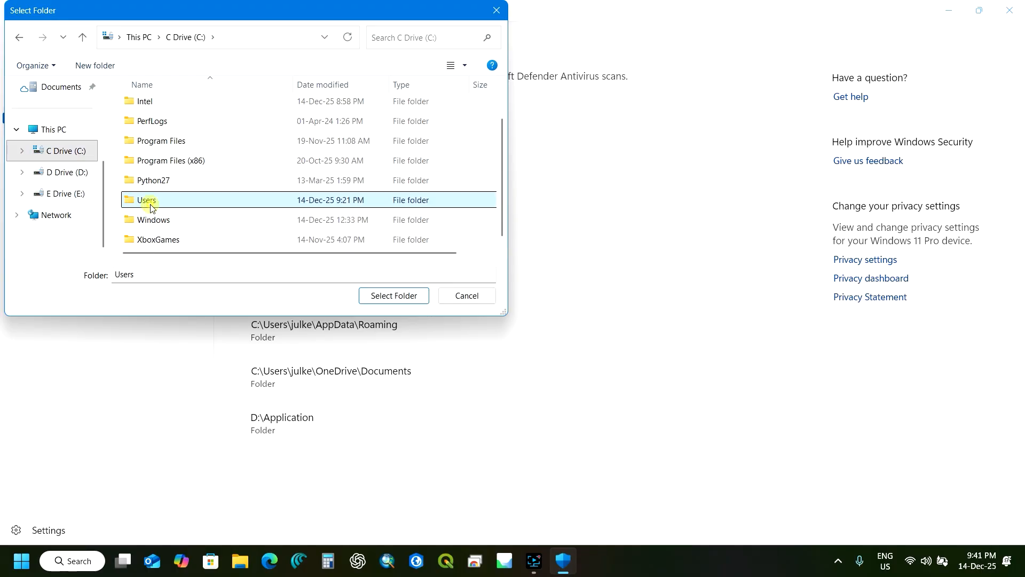
pyautogui.doubleClick(150, 207)
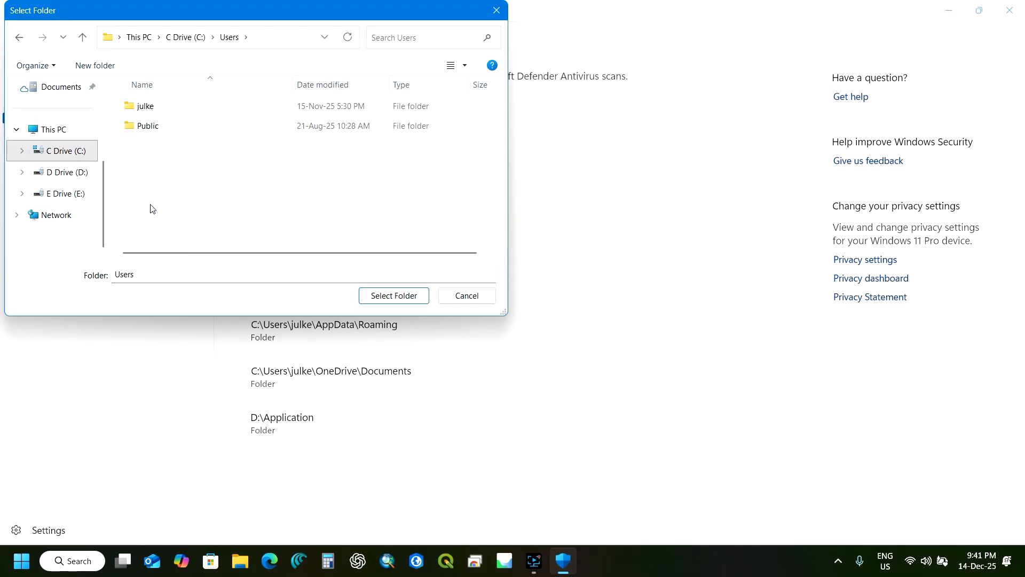
pyautogui.click(83, 37)
pyautogui.scroll(-1, 170, 201)
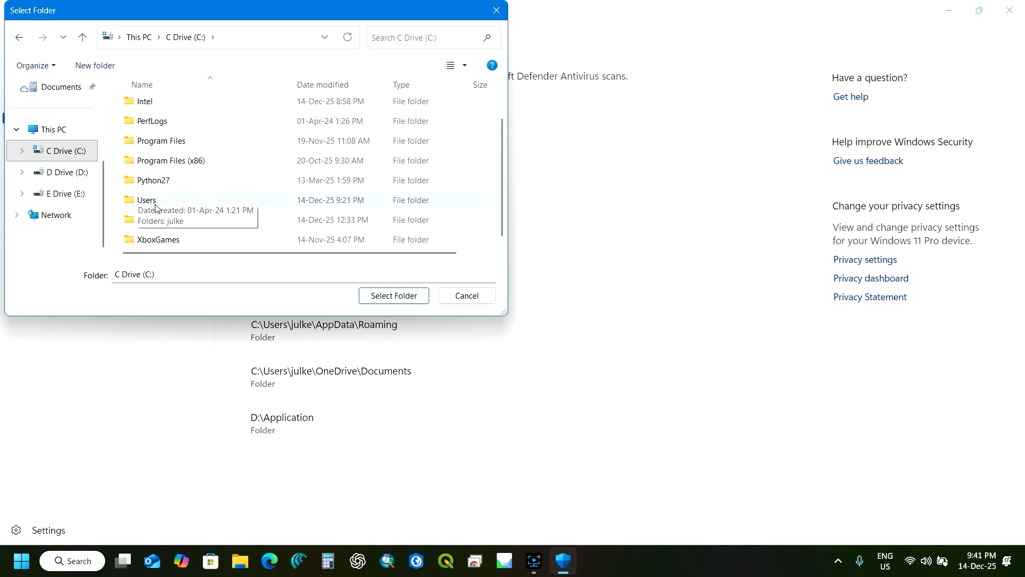
pyautogui.doubleClick(154, 201)
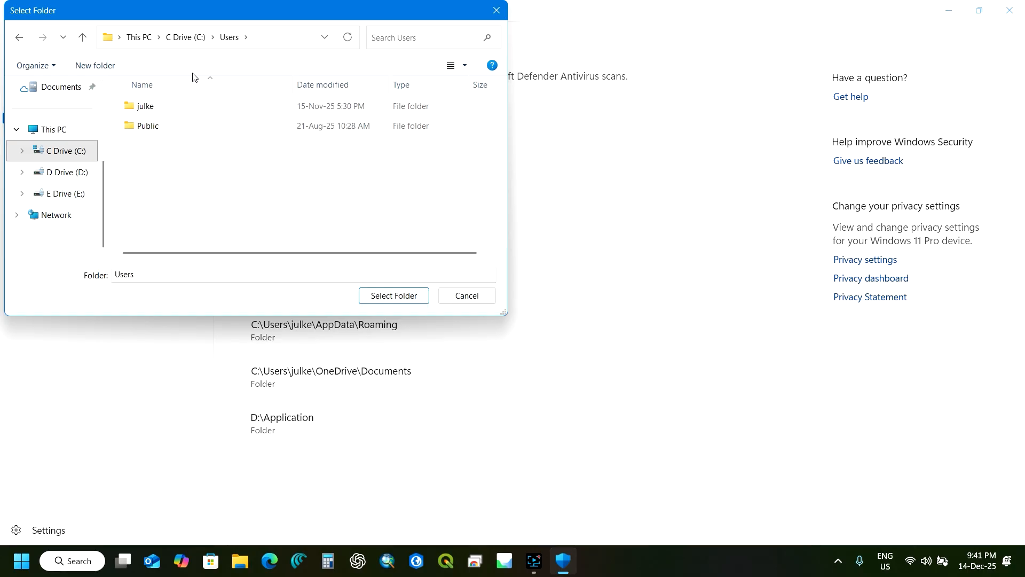
pyautogui.doubleClick(162, 110)
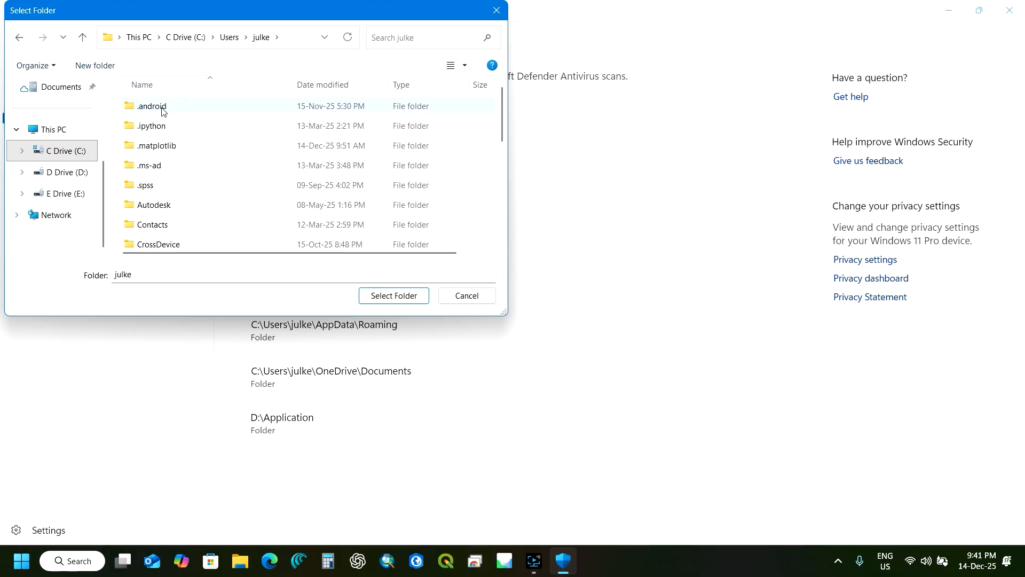
# Step: Extend the profile folder's path with \appdata to open the hidden AppData folder
pyautogui.click(289, 43)
pyautogui.click(194, 34)
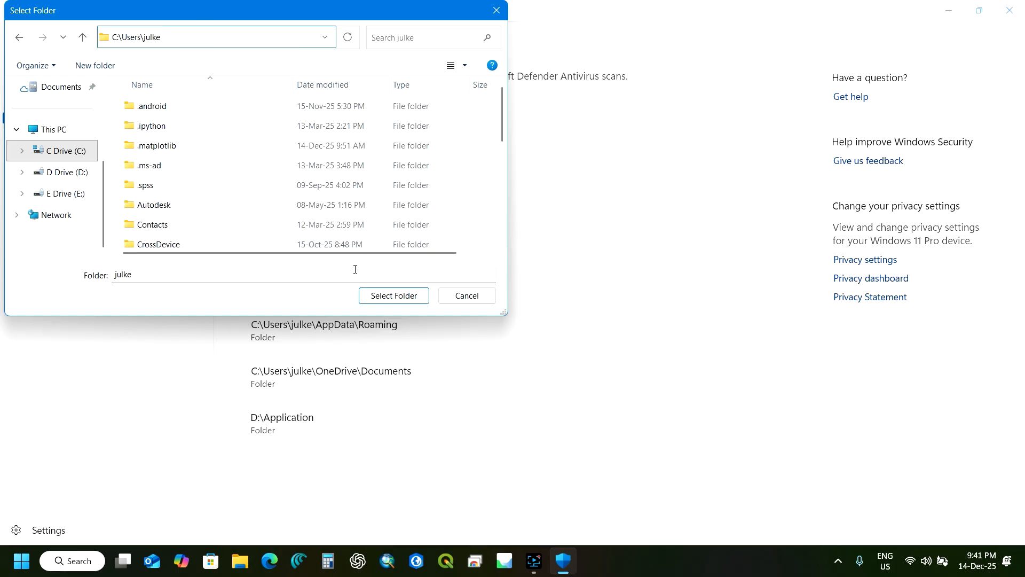
pyautogui.write('\\')
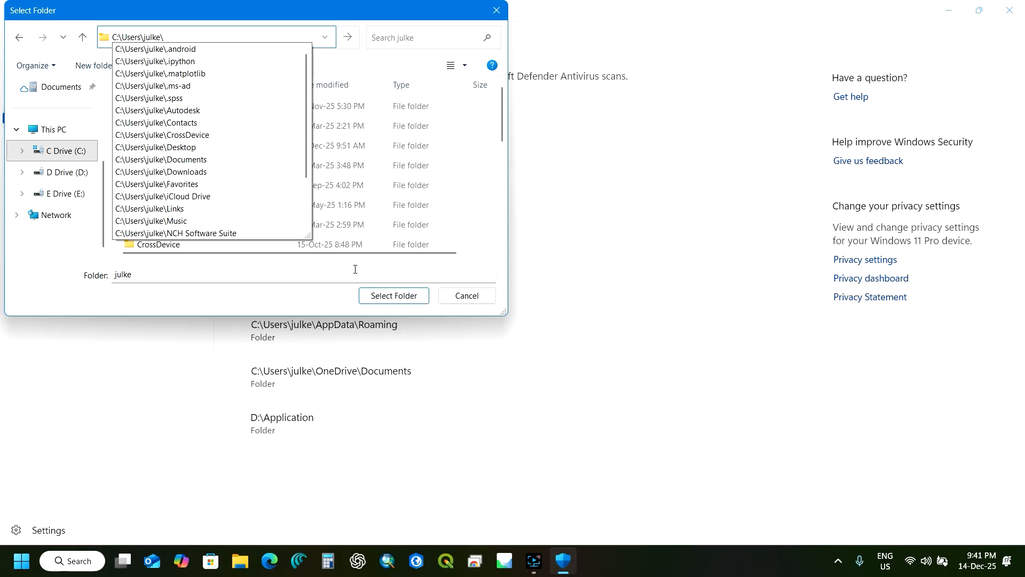
pyautogui.write('a')
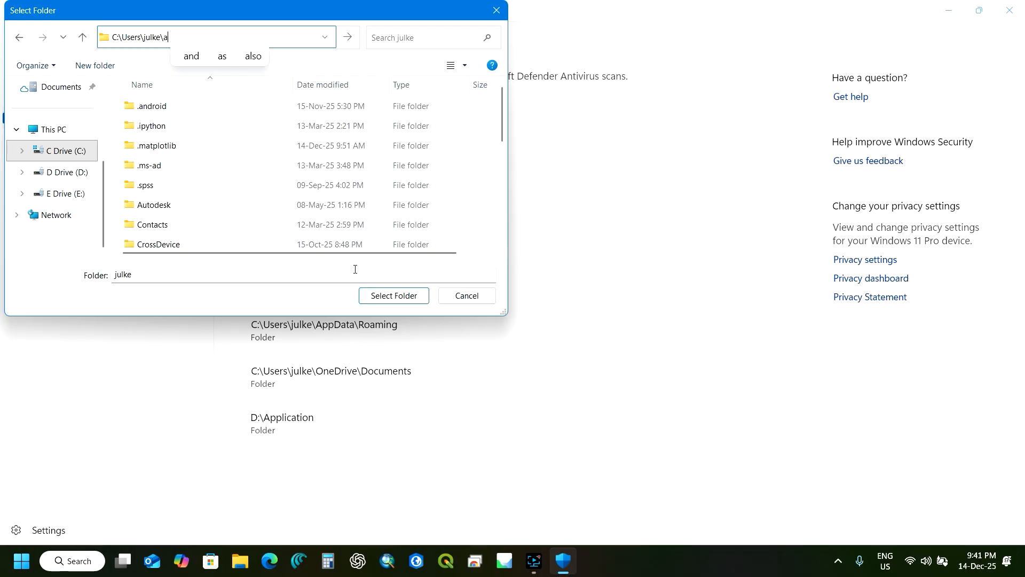
pyautogui.write('ppd')
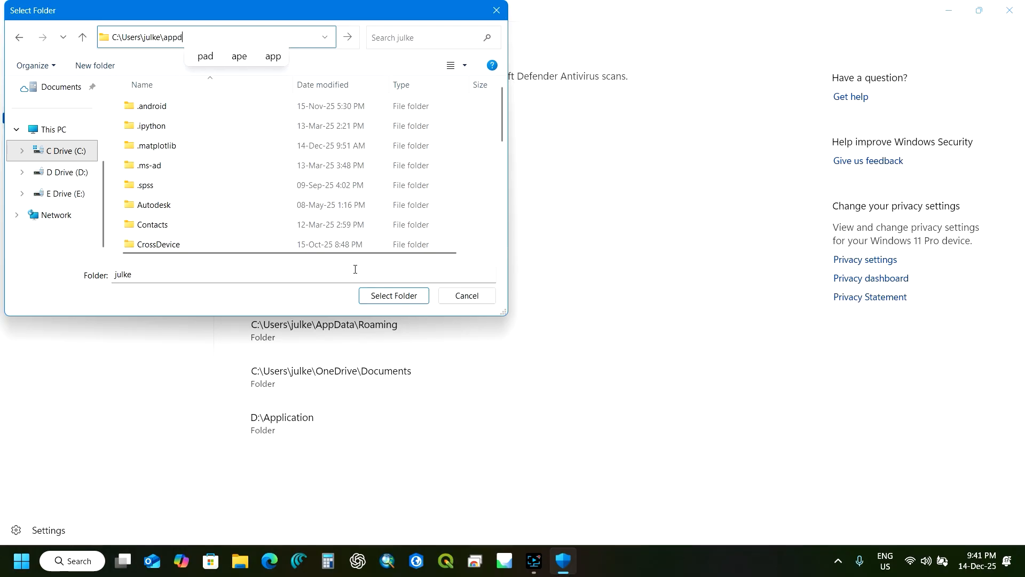
pyautogui.write('ata')
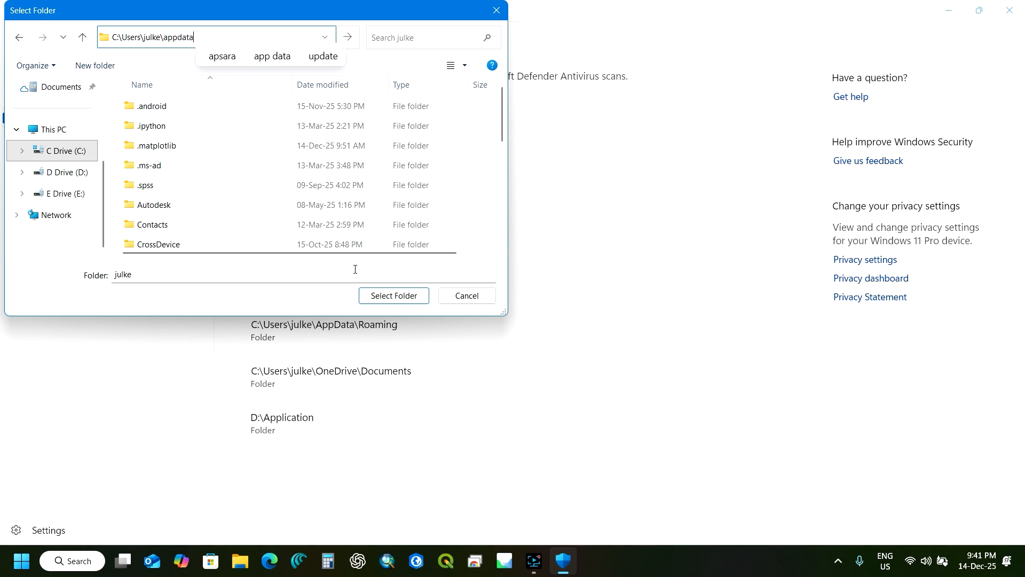
pyautogui.press('Return')
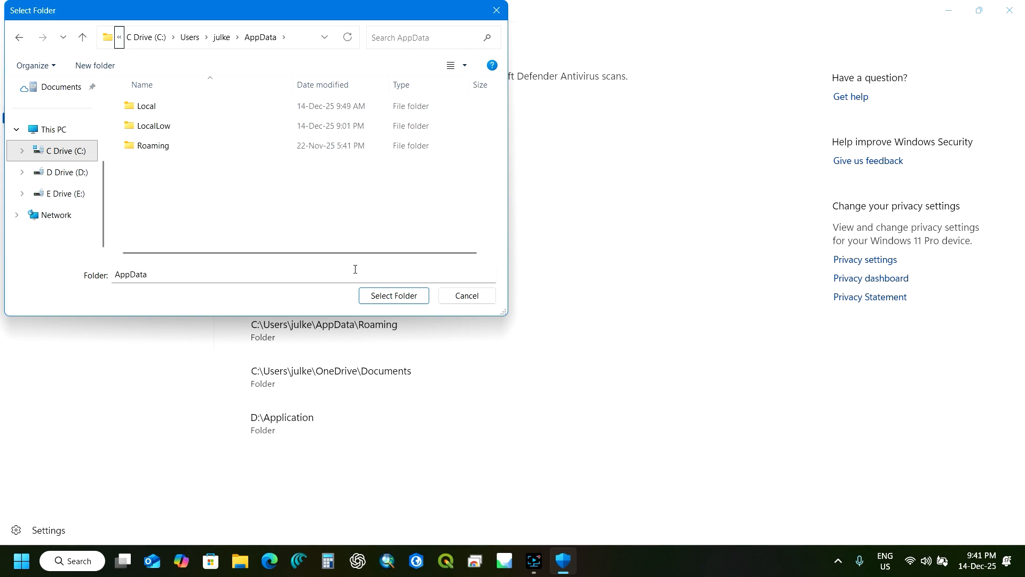
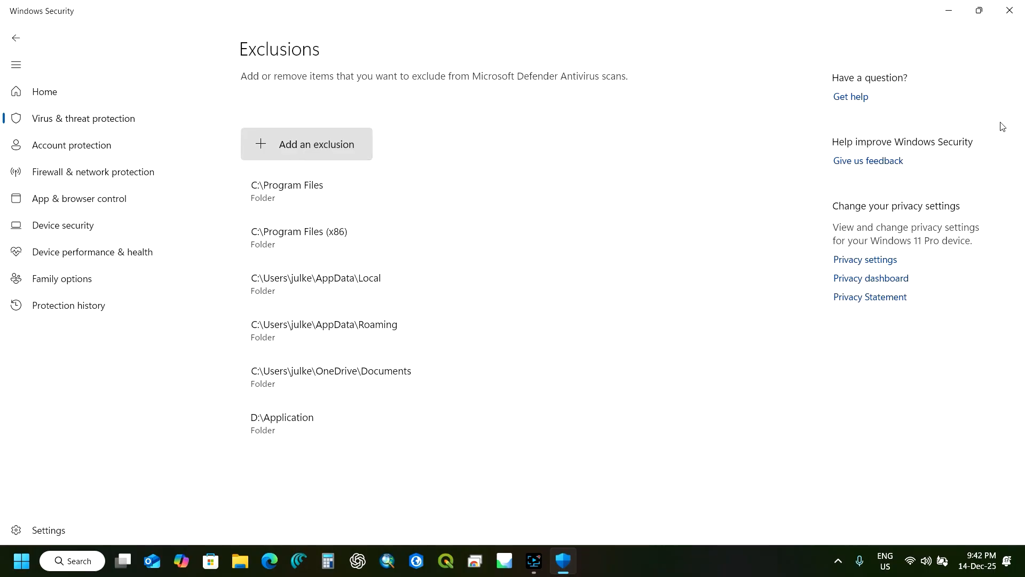
# Step: Close Windows Security, look over the hidden system tray icons and collapse them again
pyautogui.click(1009, 10)
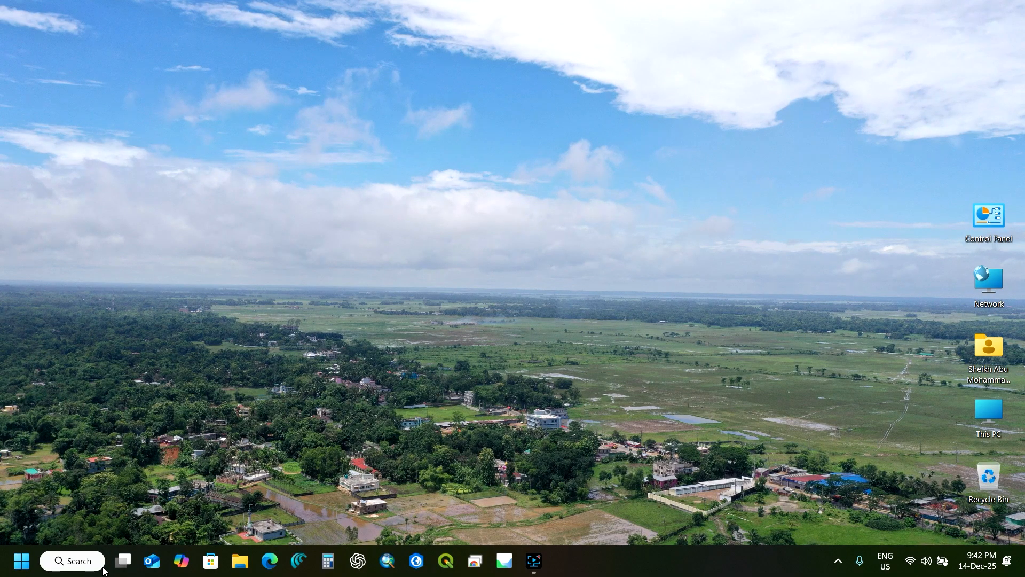
pyautogui.click(837, 562)
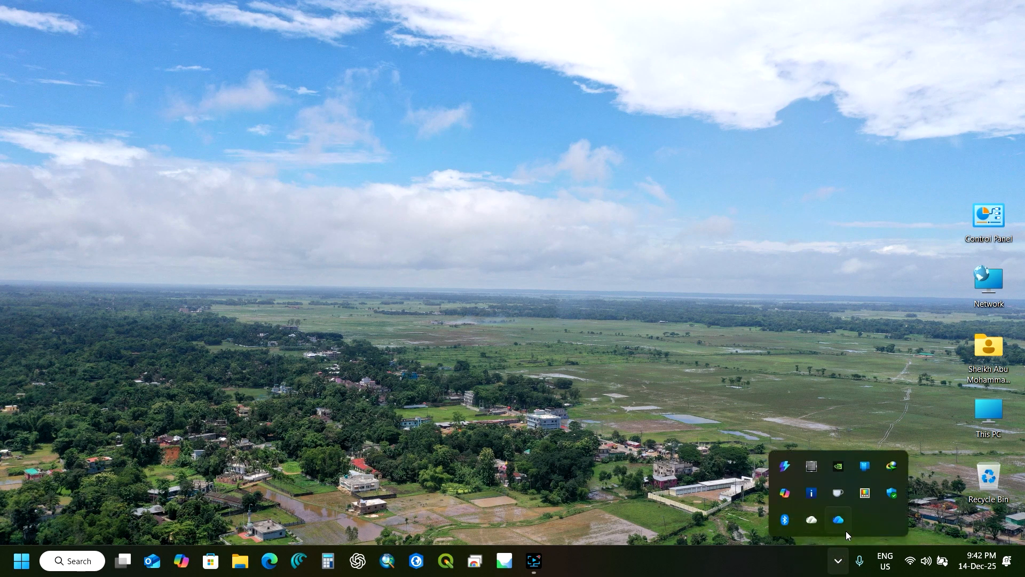
pyautogui.click(838, 564)
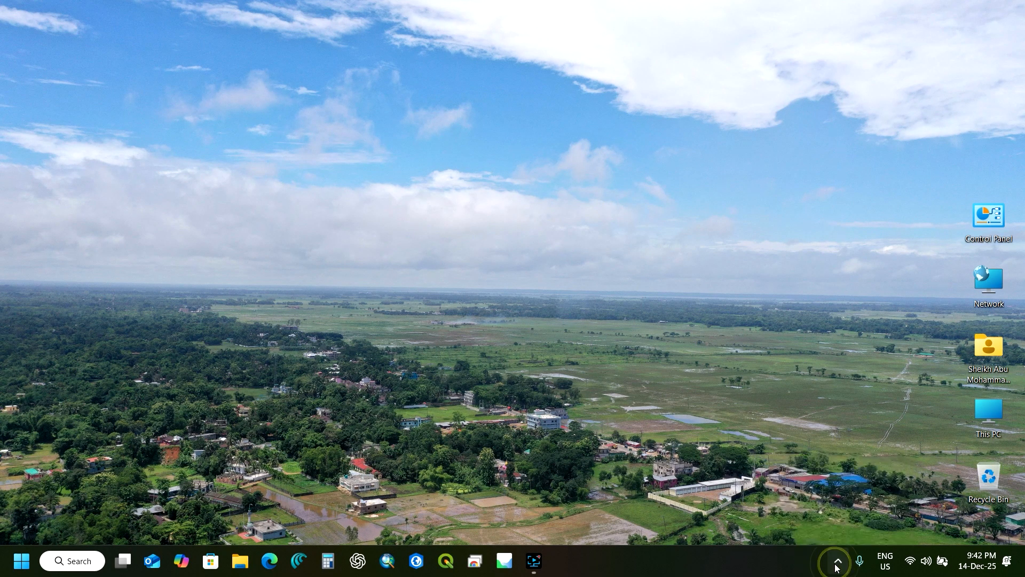